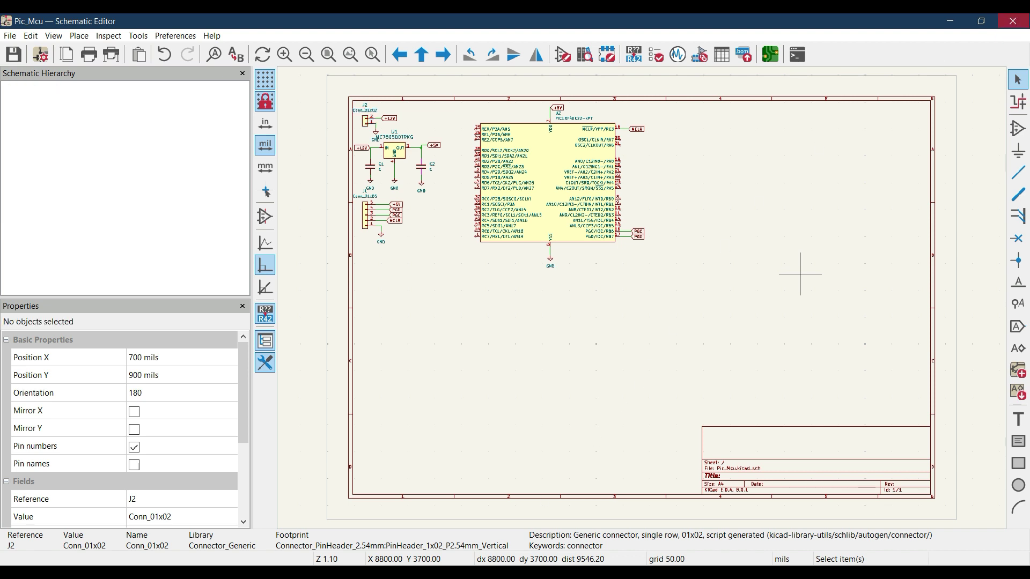
Close the schematic and PCB editors and check the contents of the Pic_Mcu folder on the desktop
left_click(1012, 21)
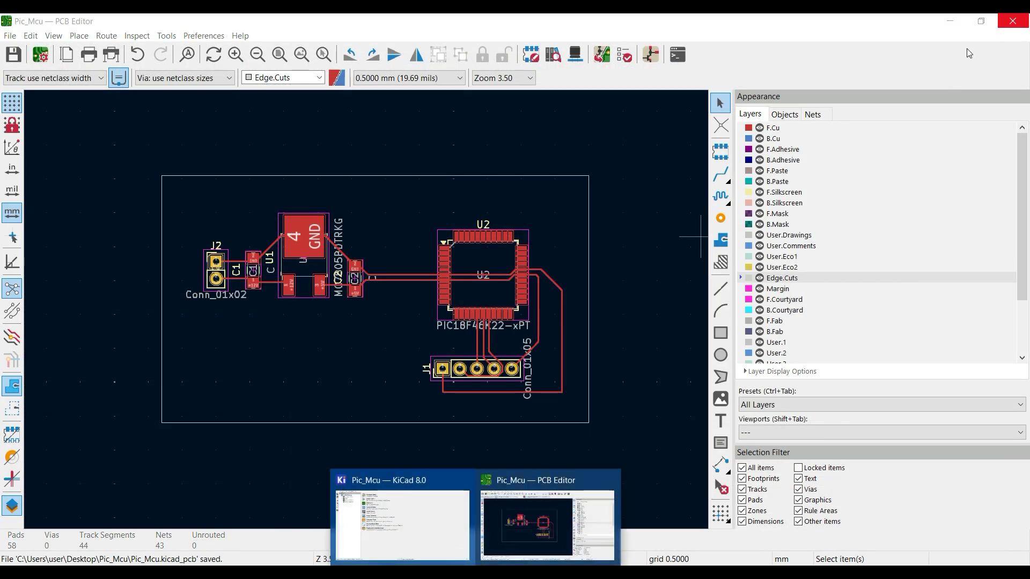
left_click(1013, 21)
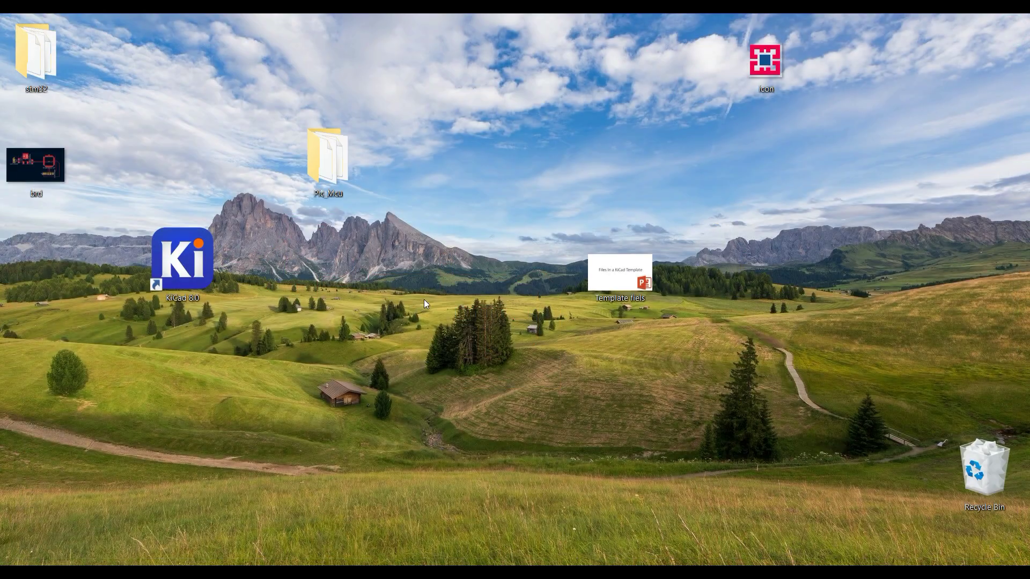
double_click(352, 169)
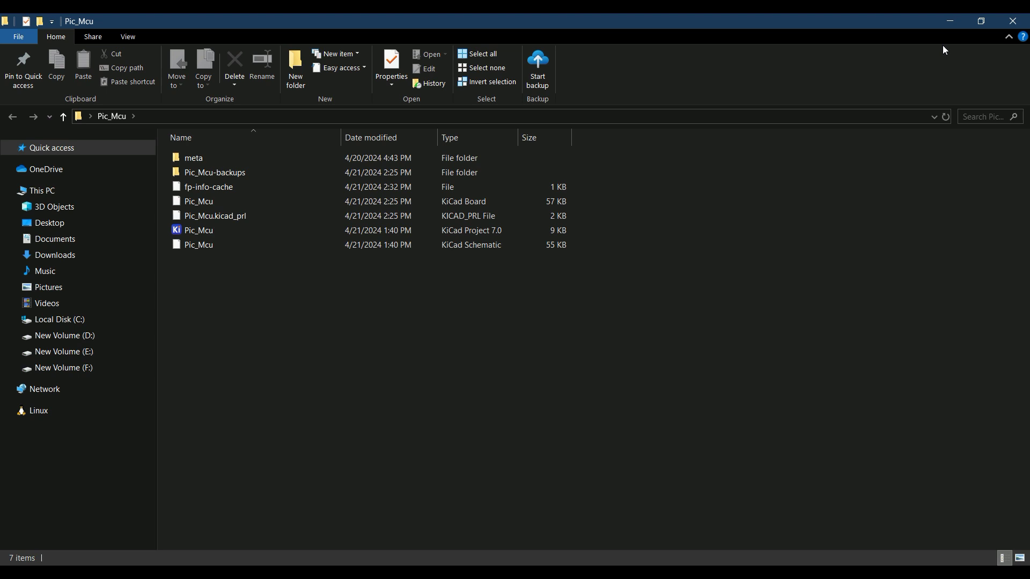
left_click(1013, 21)
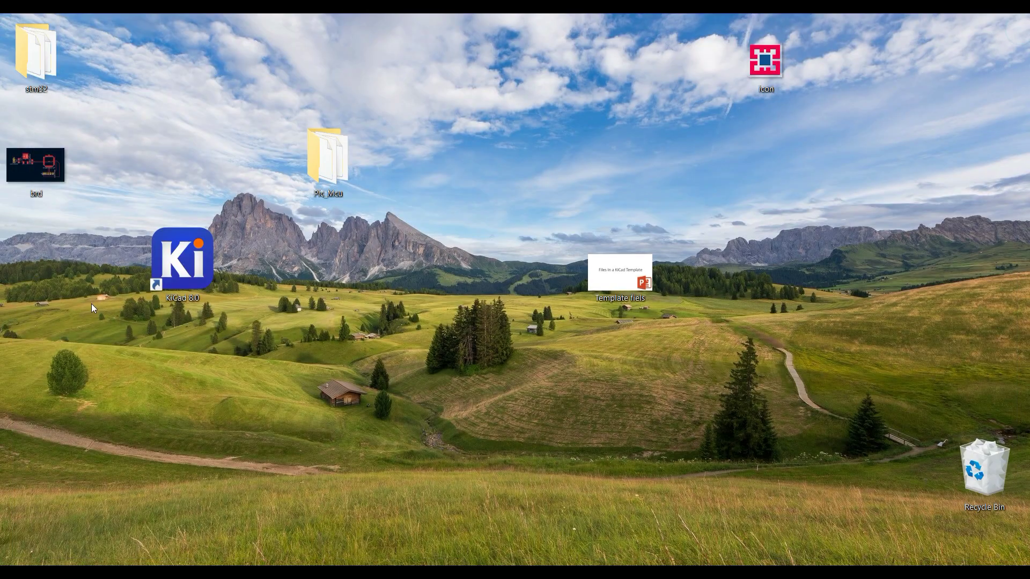
Move the brd image from the desktop into the meta folder inside the Pic_Mcu project folder
double_click(52, 181)
right_click(52, 179)
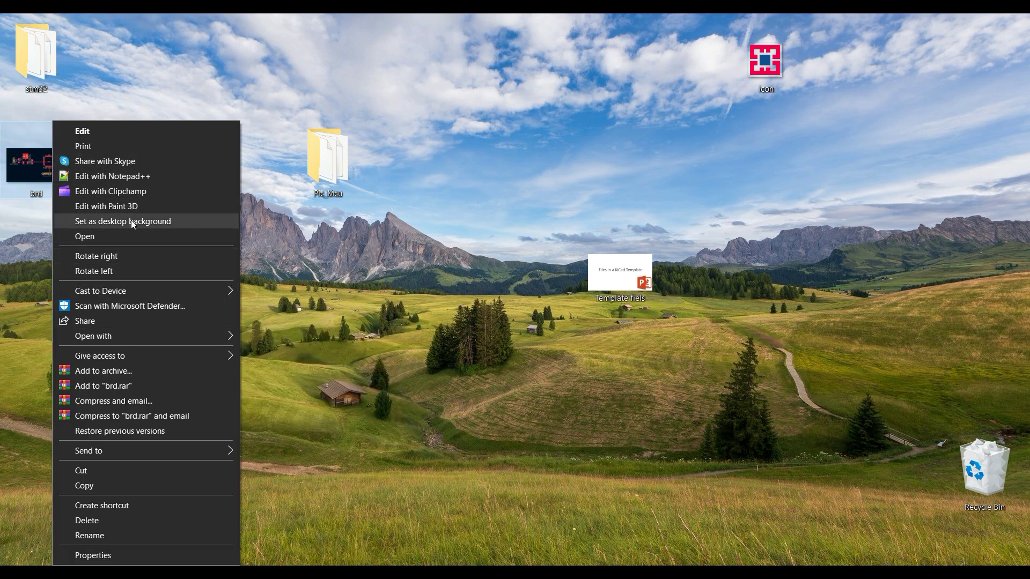
left_click(88, 464)
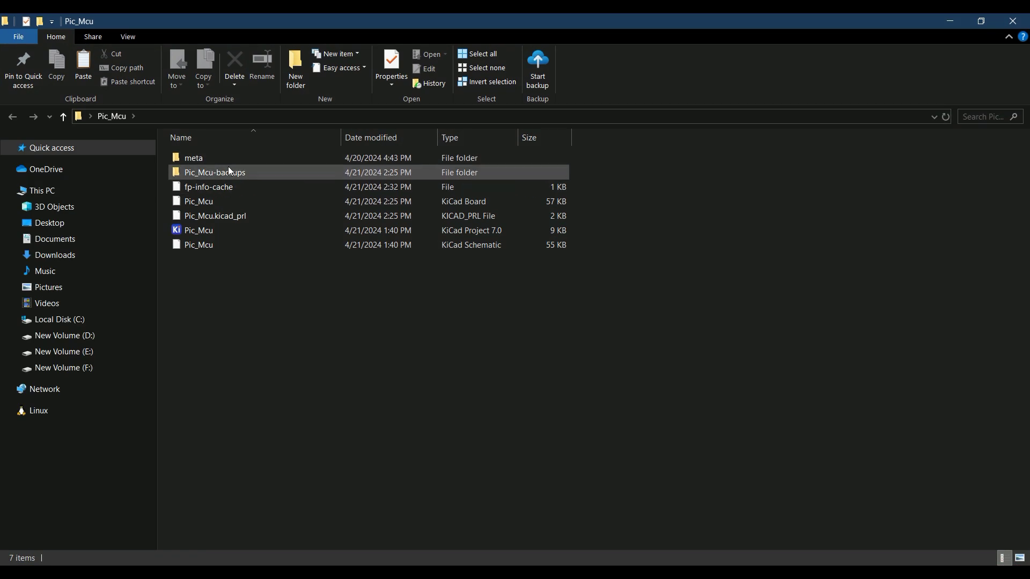
double_click(225, 163)
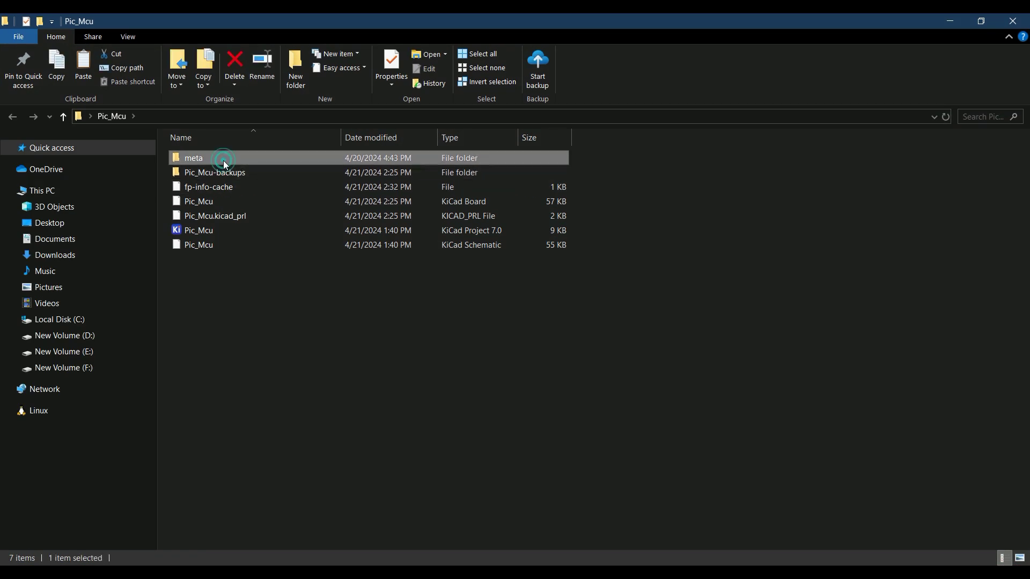
right_click(300, 276)
left_click(334, 367)
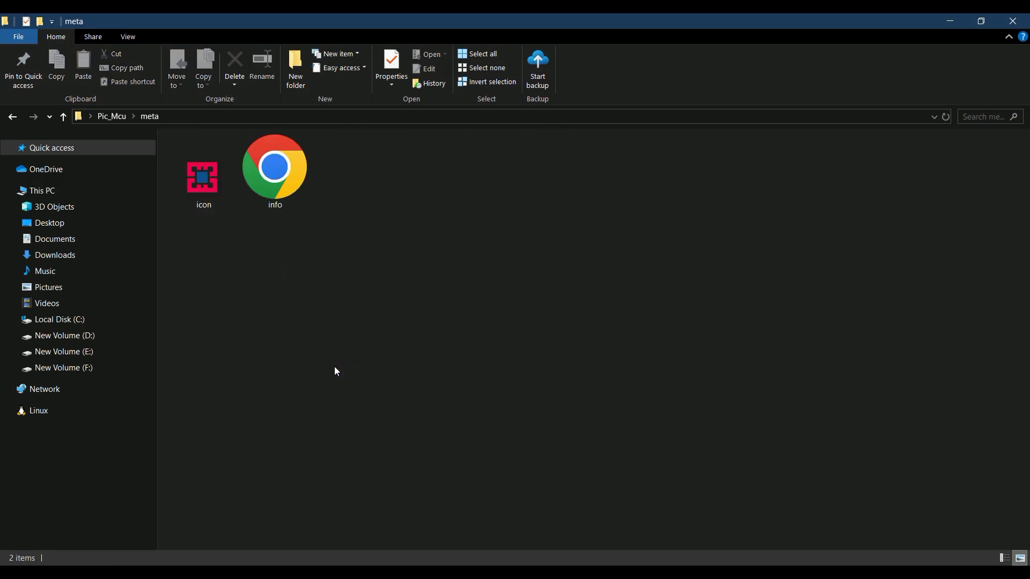
left_click(1011, 24)
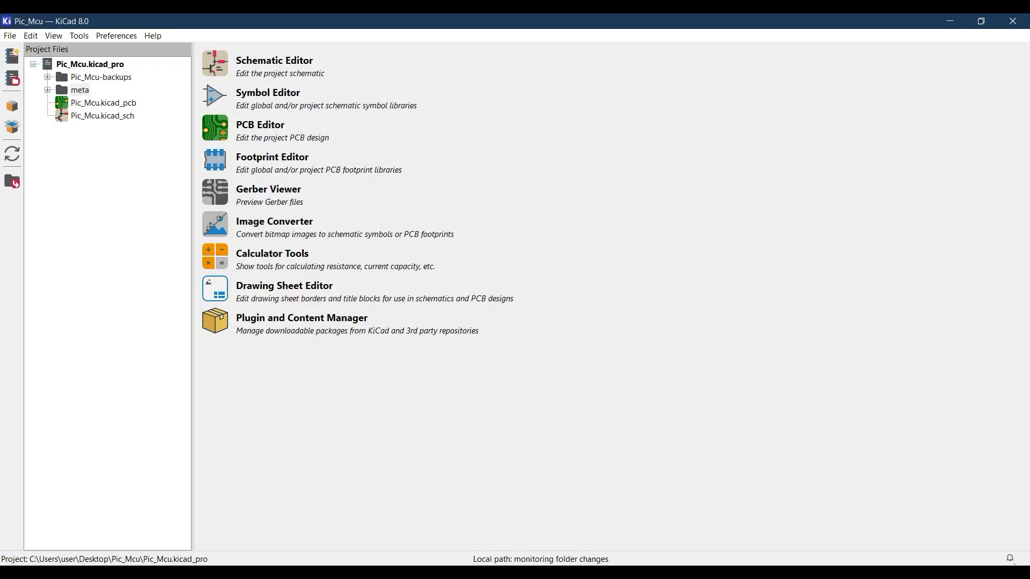
Close the Pic_Mcu project in KiCad and open the template selector for a new project from a template
left_click(10, 36)
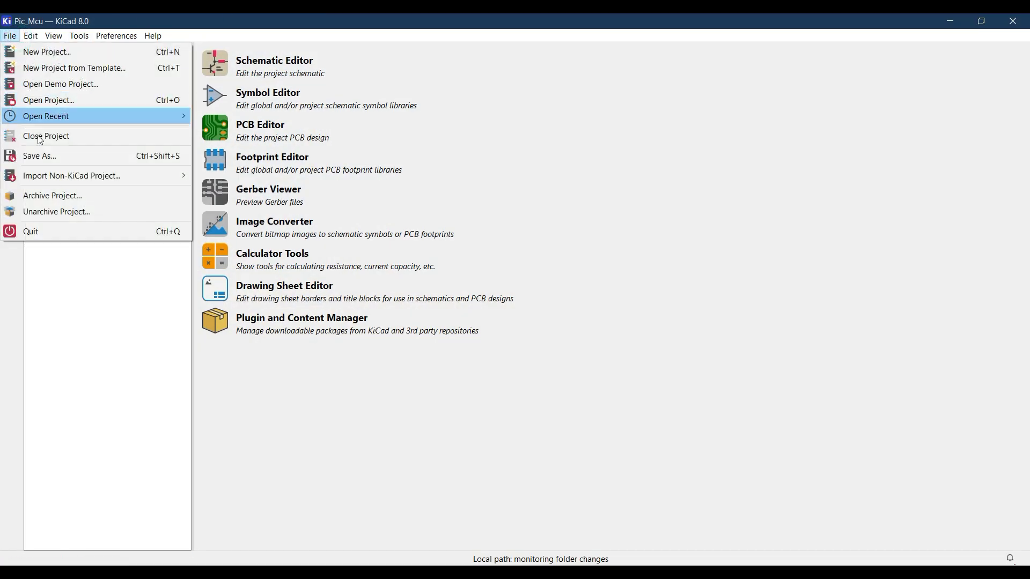
left_click(49, 135)
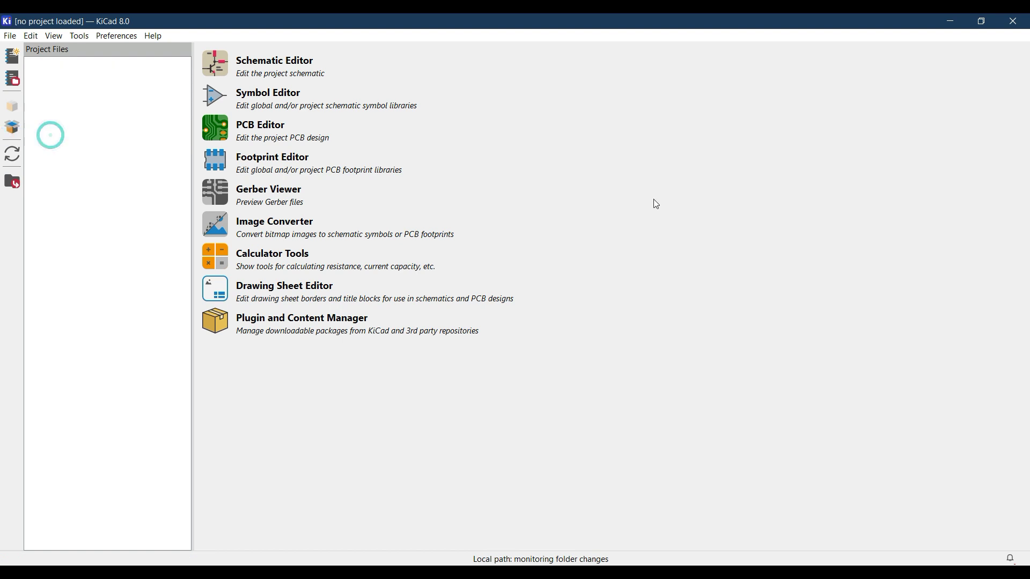
left_click(951, 21)
double_click(332, 153)
left_click(13, 36)
left_click(31, 67)
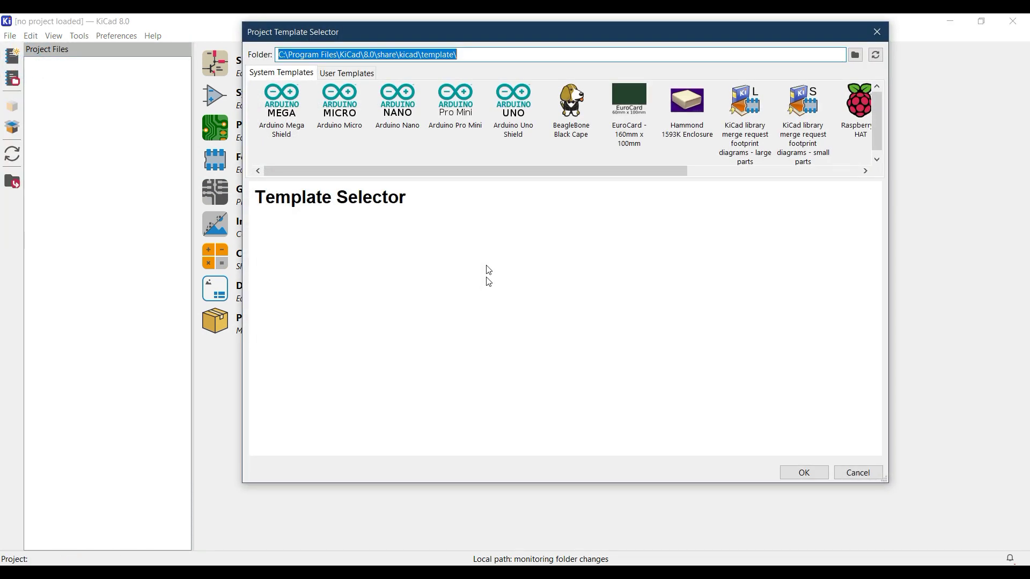
left_click(461, 55)
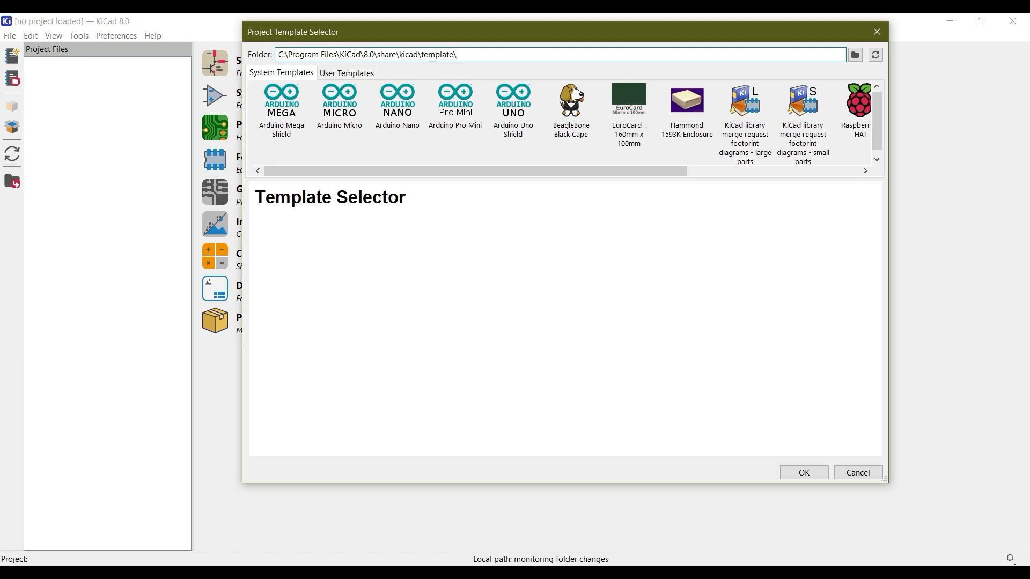
Cut the Pic_Mcu project folder from the desktop
key("super+d")
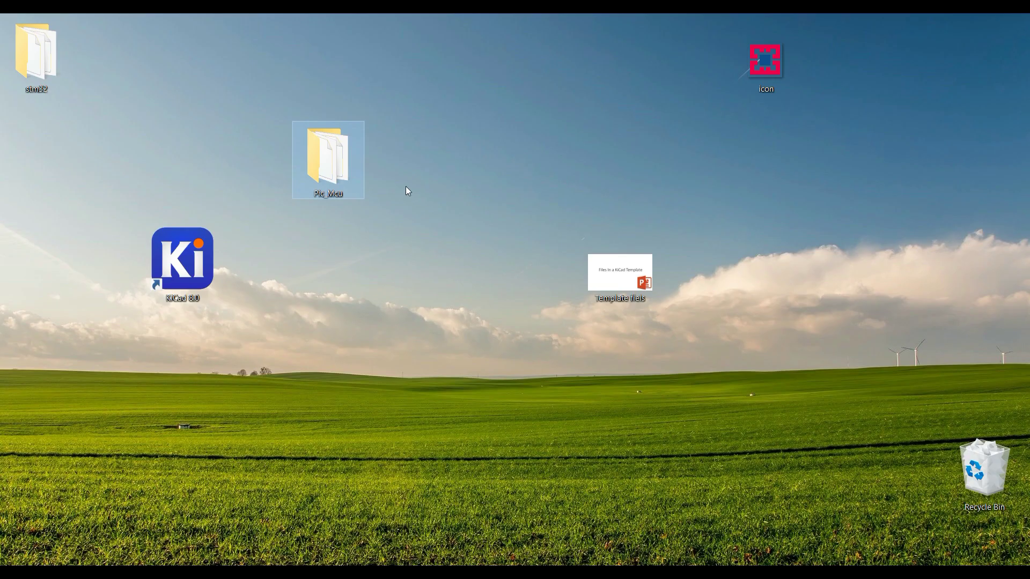
right_click(343, 157)
left_click(381, 392)
Open the folder C:\Program Files\KiCad\8.0\share\kicad\template in File Explorer
key("super+d")
key("super+e")
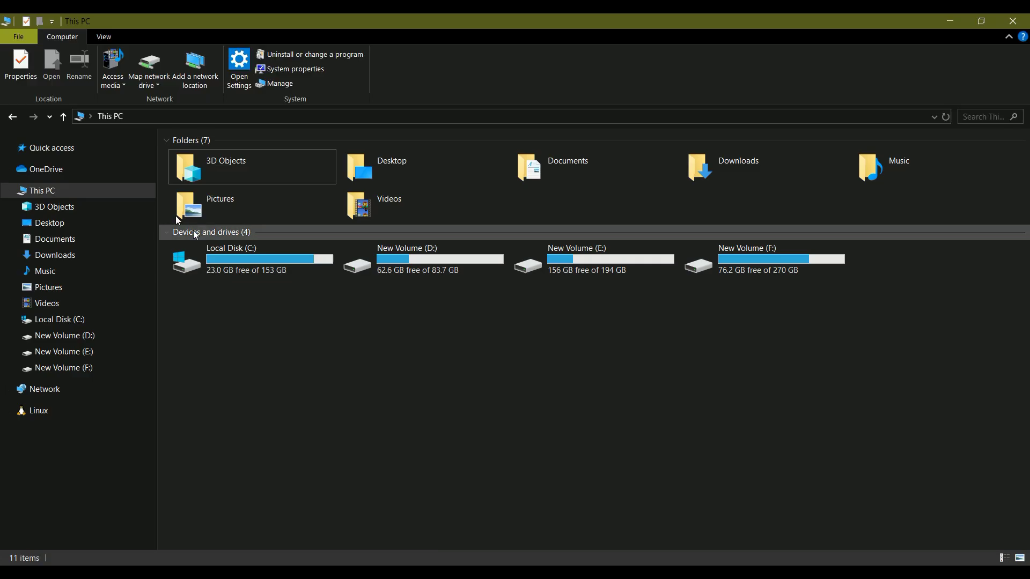
left_click(80, 322)
double_click(346, 180)
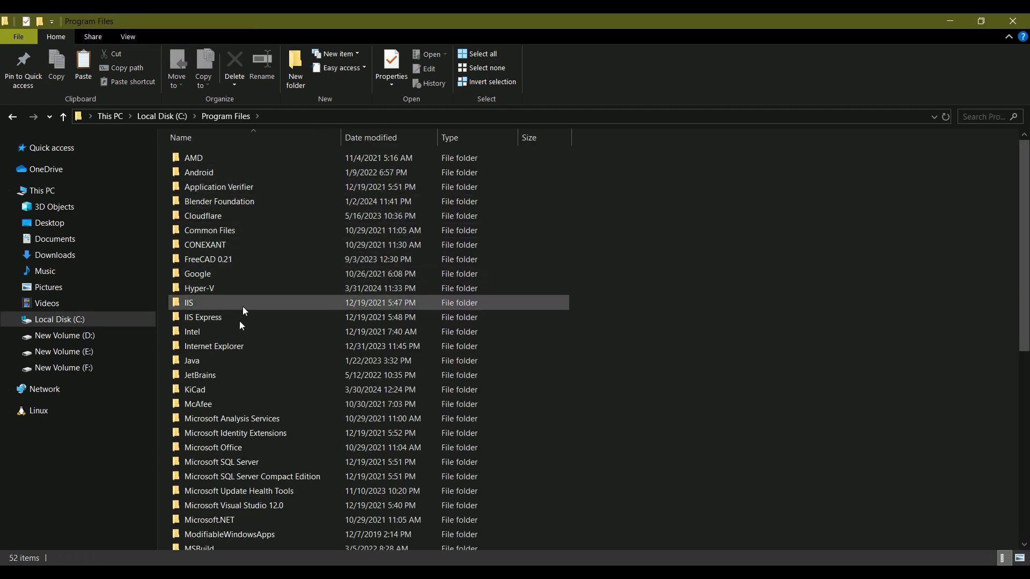
double_click(213, 388)
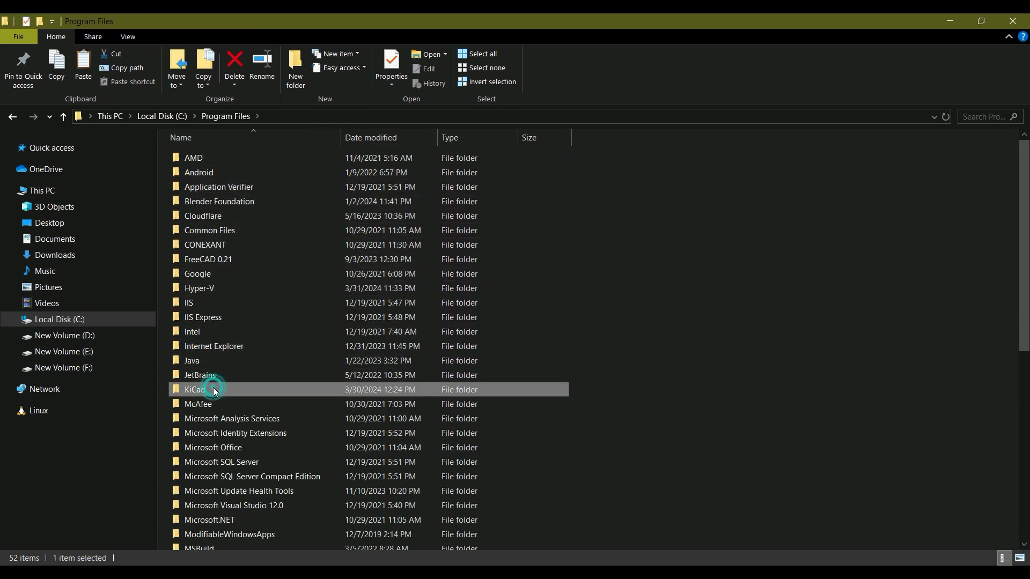
double_click(202, 175)
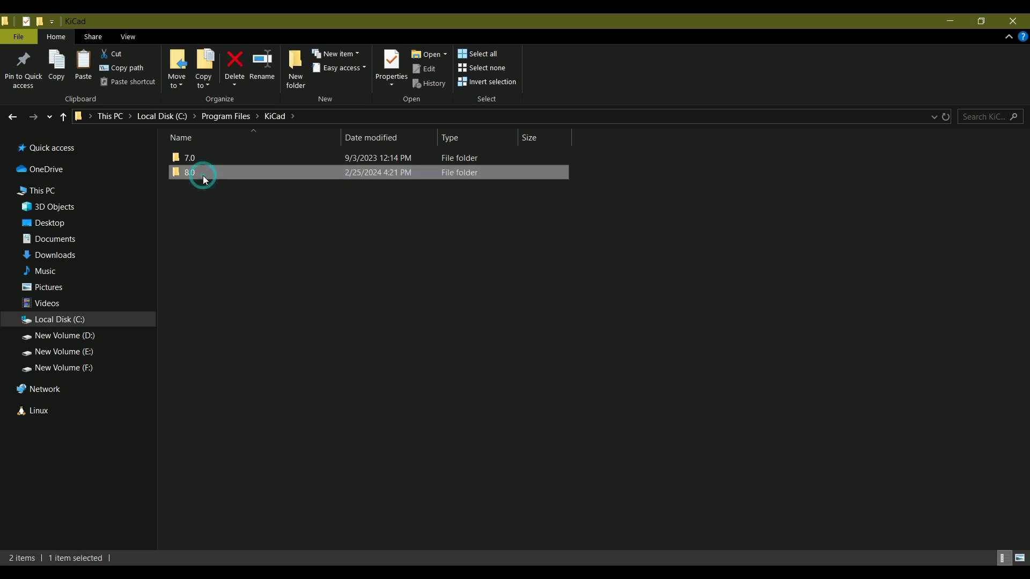
double_click(203, 203)
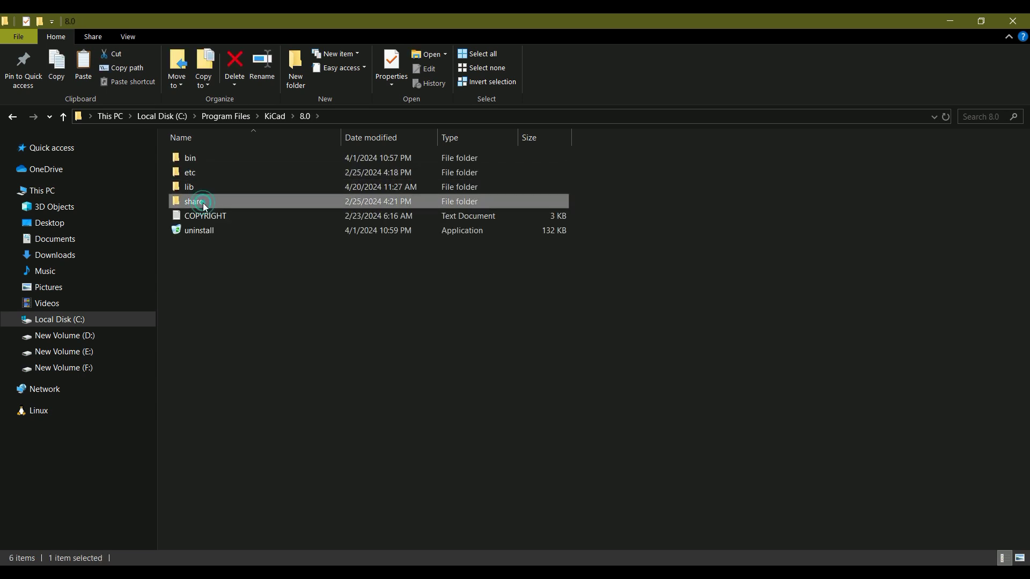
left_click(202, 176)
double_click(201, 176)
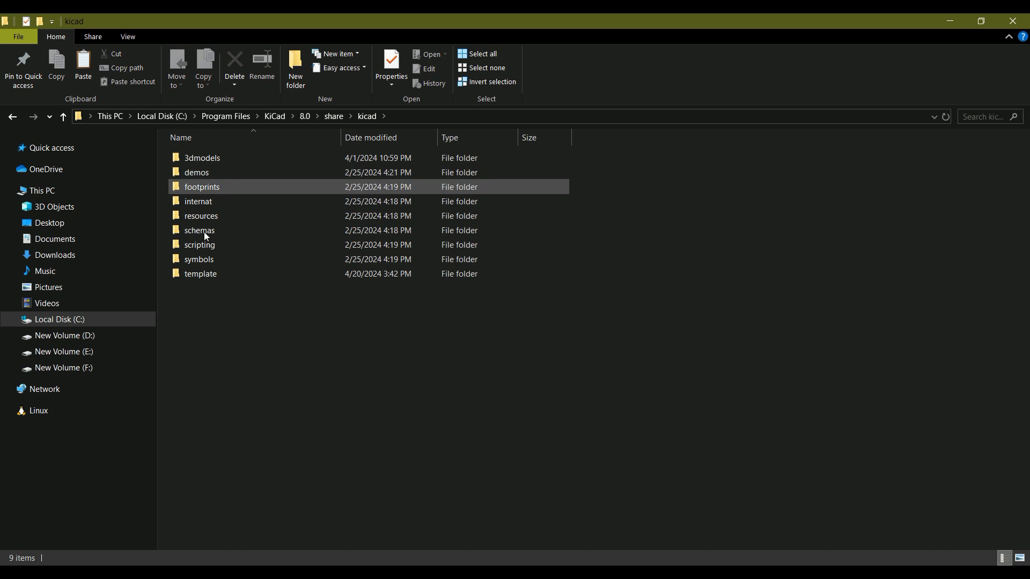
double_click(208, 272)
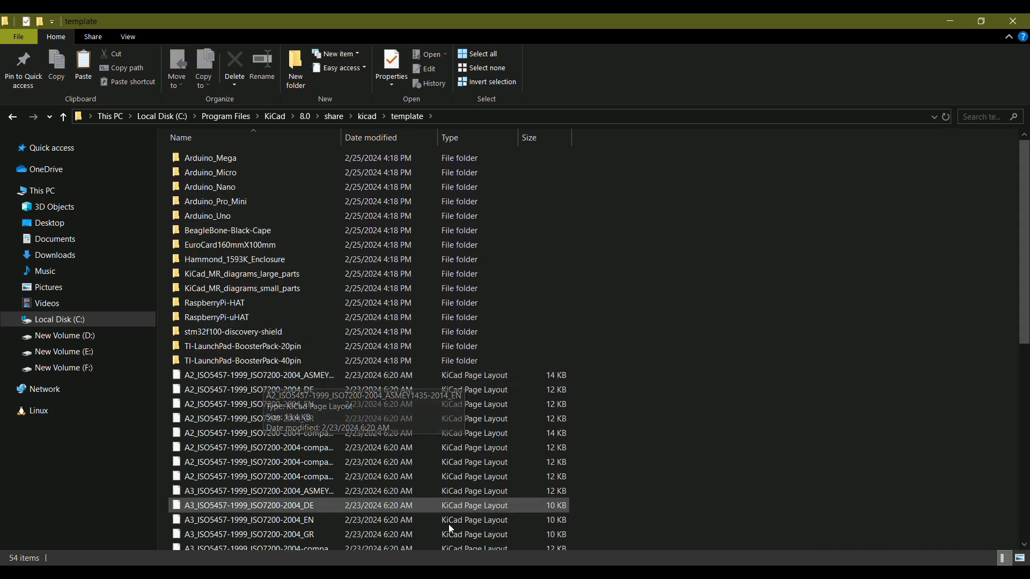
Compare the system templates offered in KiCad's template selector with the folders in the template directory
key("alt+Tab")
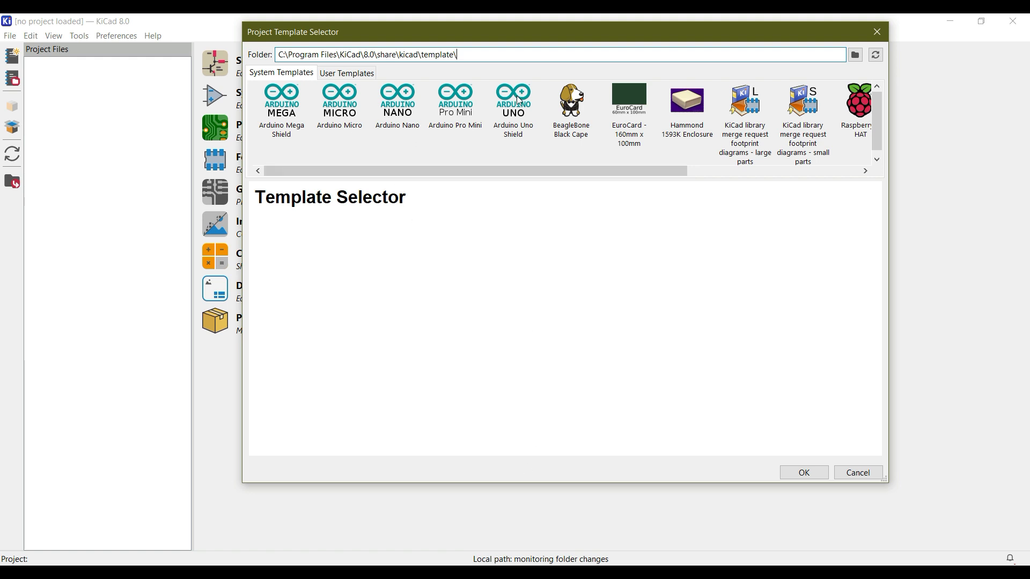
left_click_drag(622, 171, 770, 158)
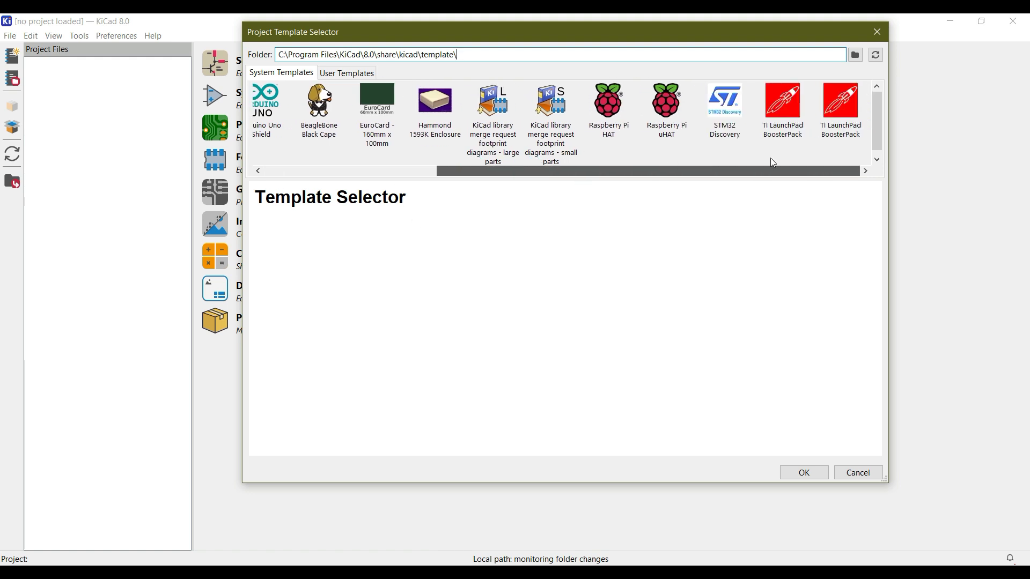
key("alt+Tab")
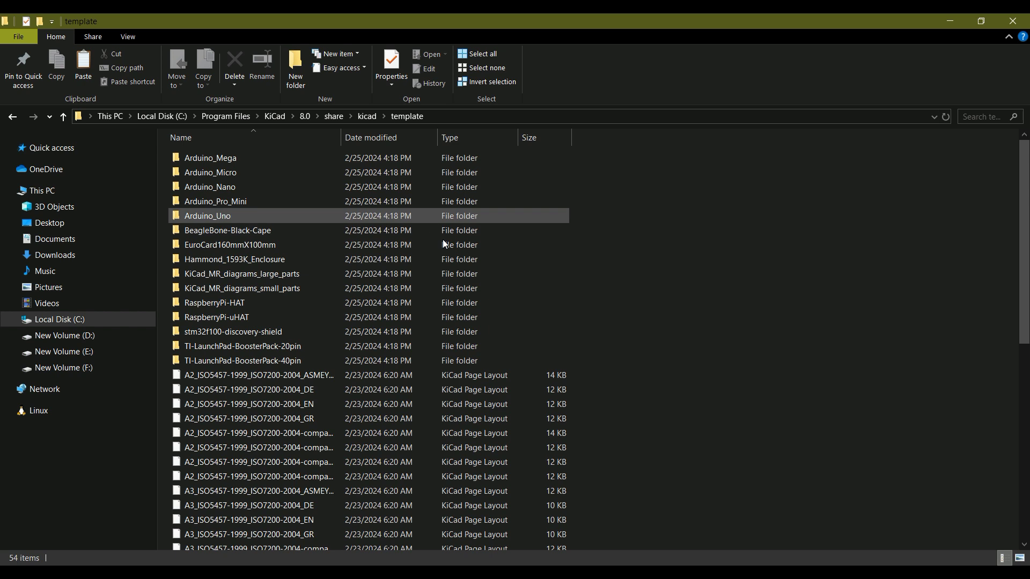
Paste the Pic_Mcu folder into the KiCad template directory, granting administrator permission for the move
right_click(753, 228)
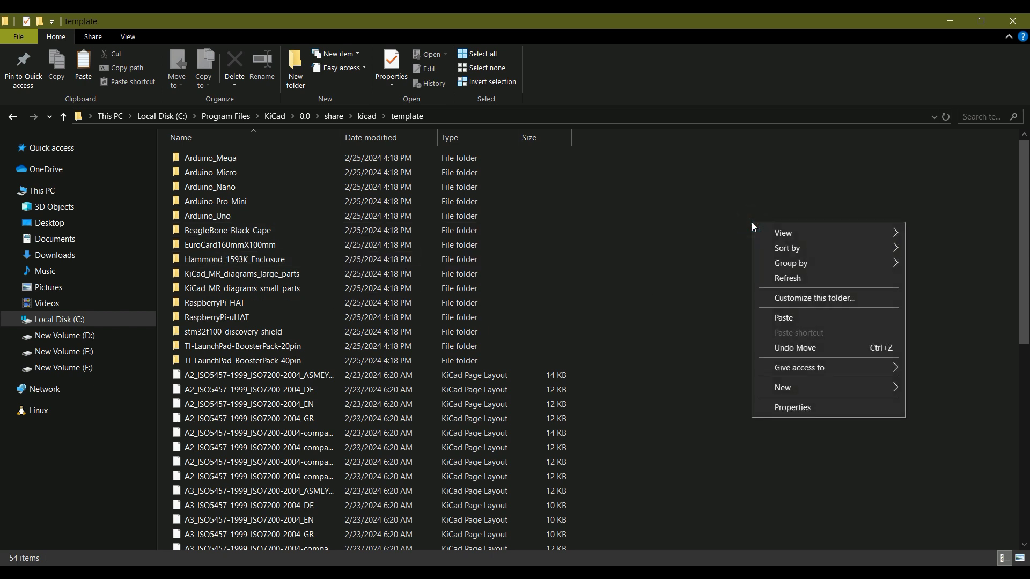
left_click(797, 317)
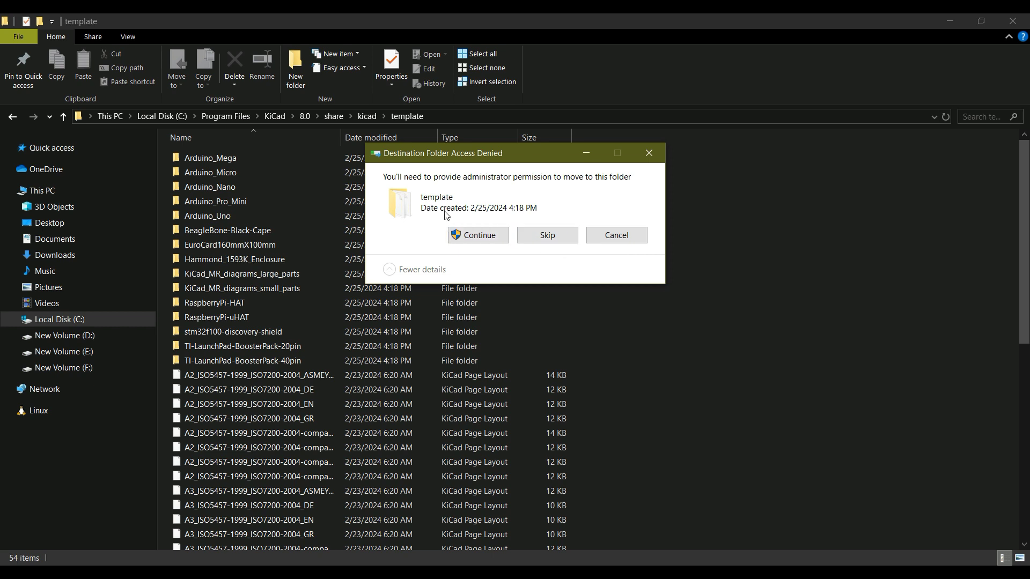
left_click(470, 238)
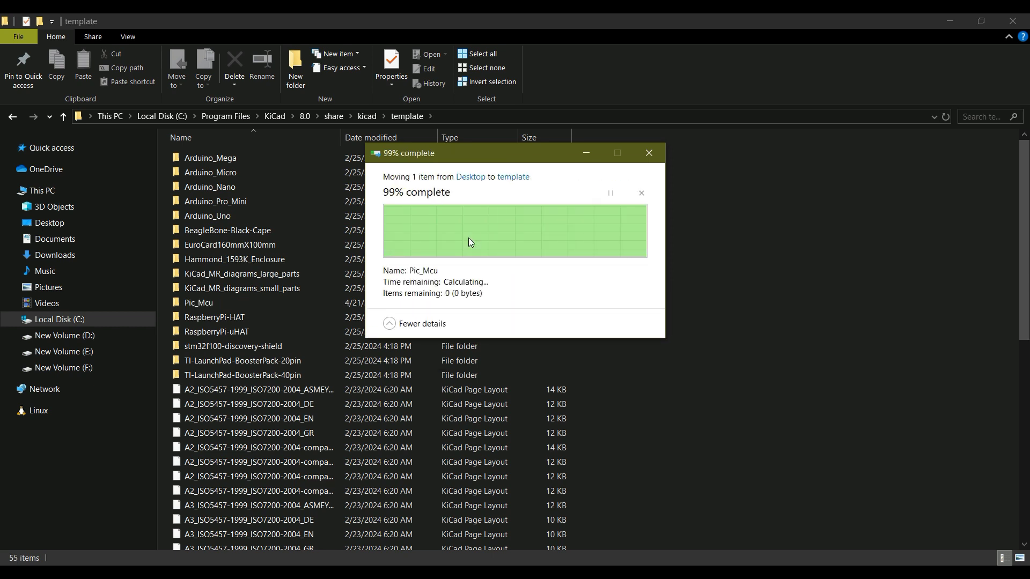
Check the files inside the moved Pic_Mcu folder and return to the template directory
double_click(189, 306)
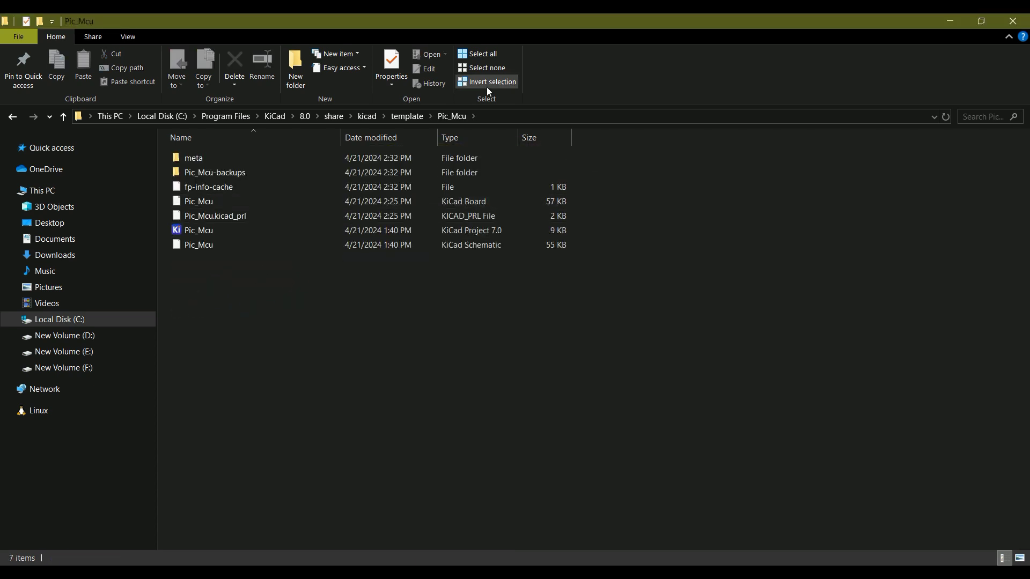
left_click(401, 116)
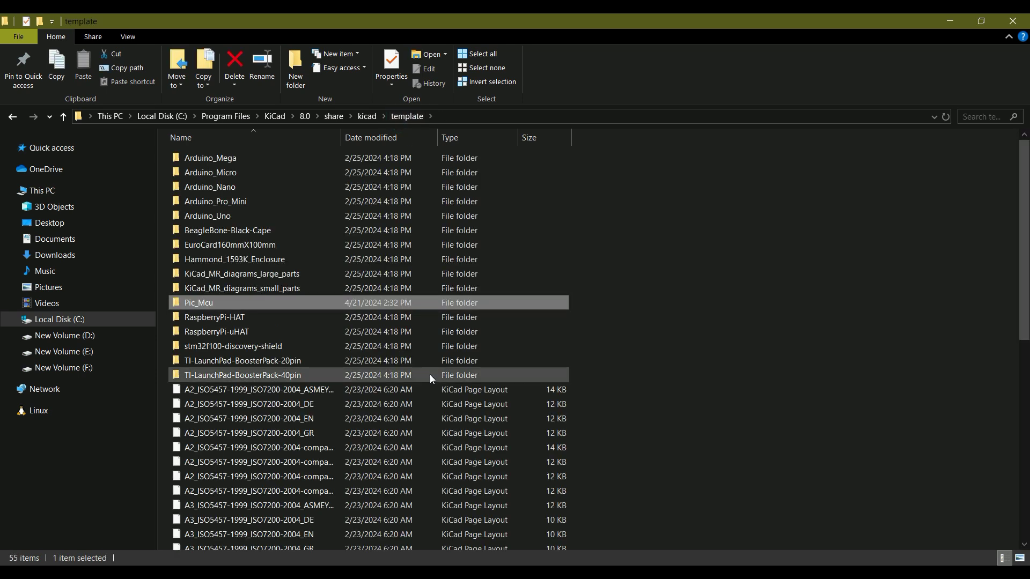
mouse_move(202, 303)
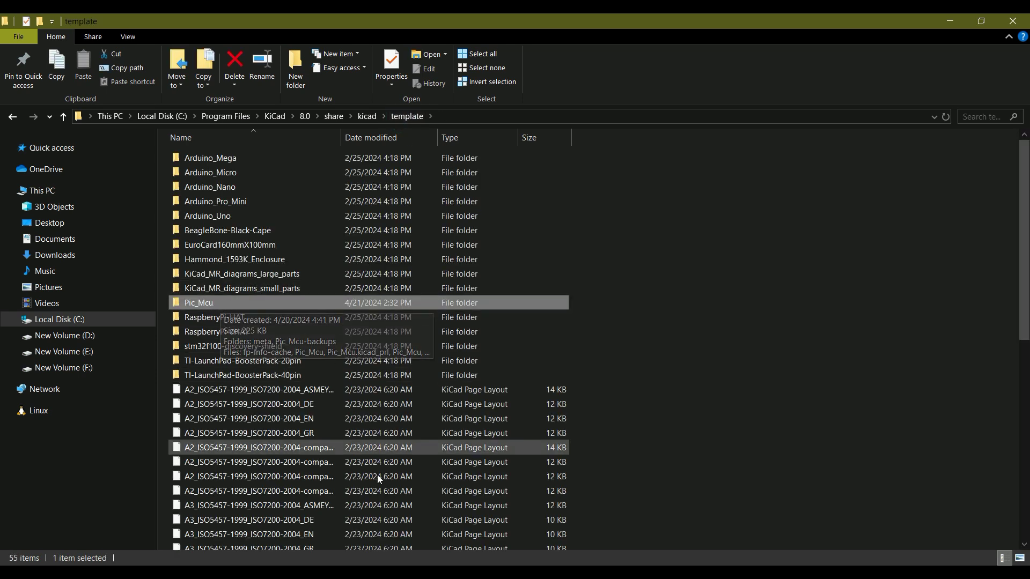
Refresh the system template list in KiCad's template selector and select the newly added Pic_Mcu template
key("alt+Tab")
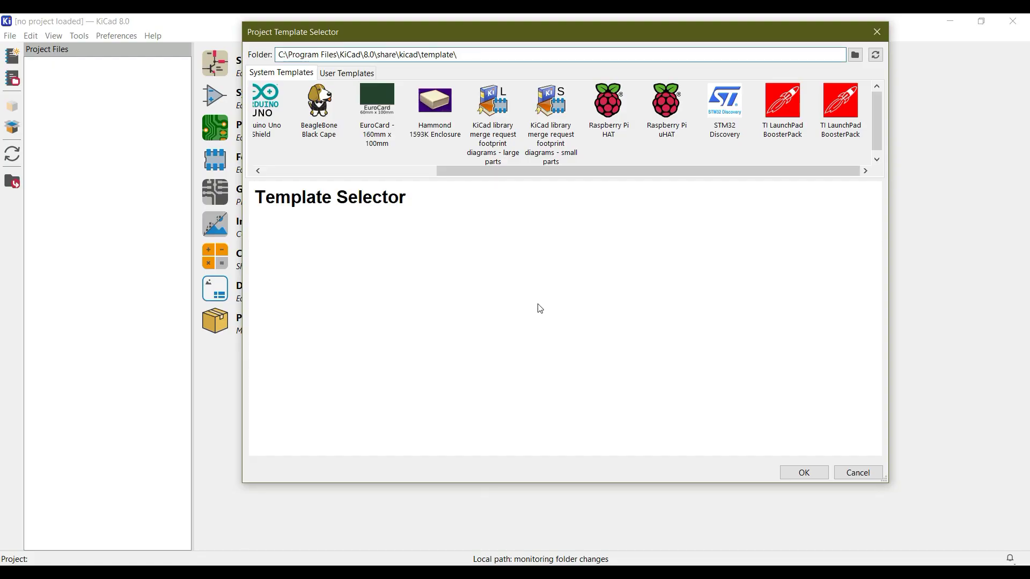
left_click(879, 56)
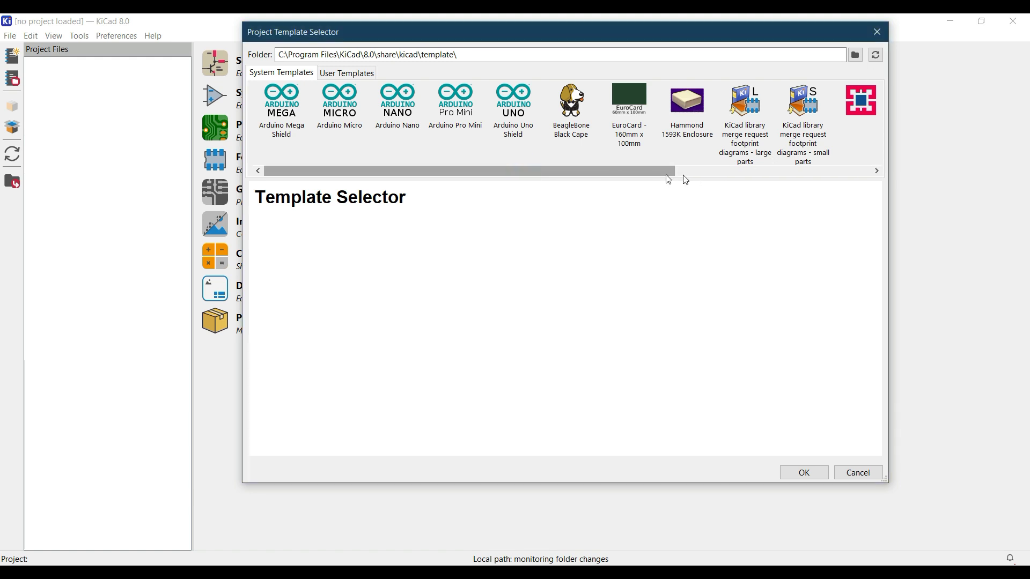
scroll(629, 172, "right", 5)
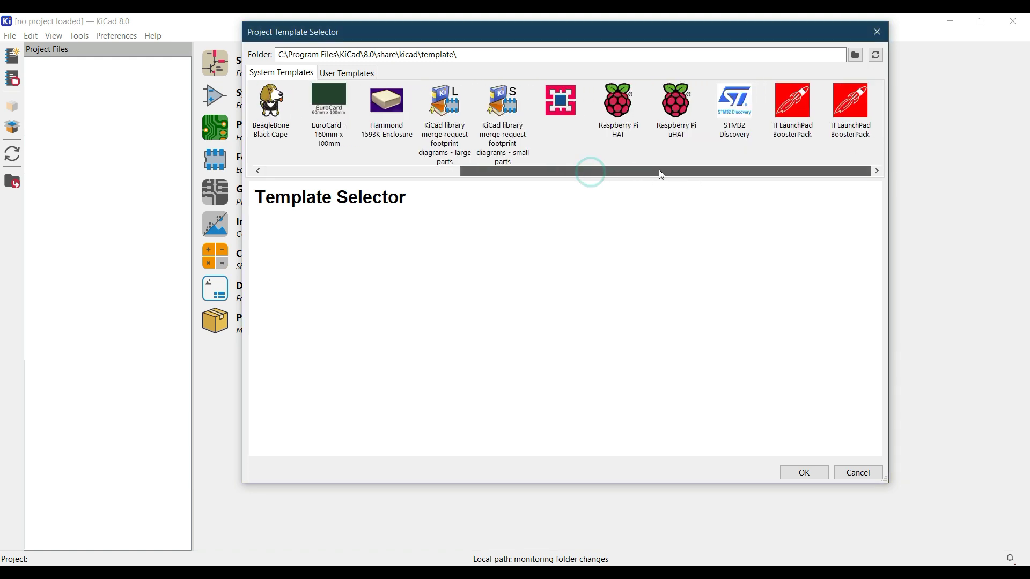
left_click(560, 105)
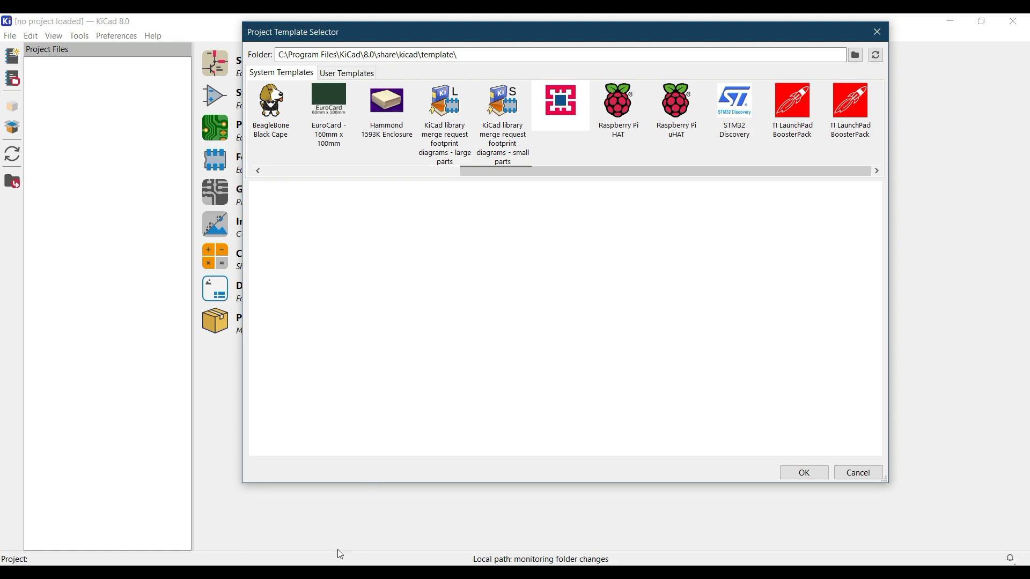
Switch to File Explorer and inspect the brd, icon and info files in the Pic_Mcu template's meta folder
key("alt+Tab")
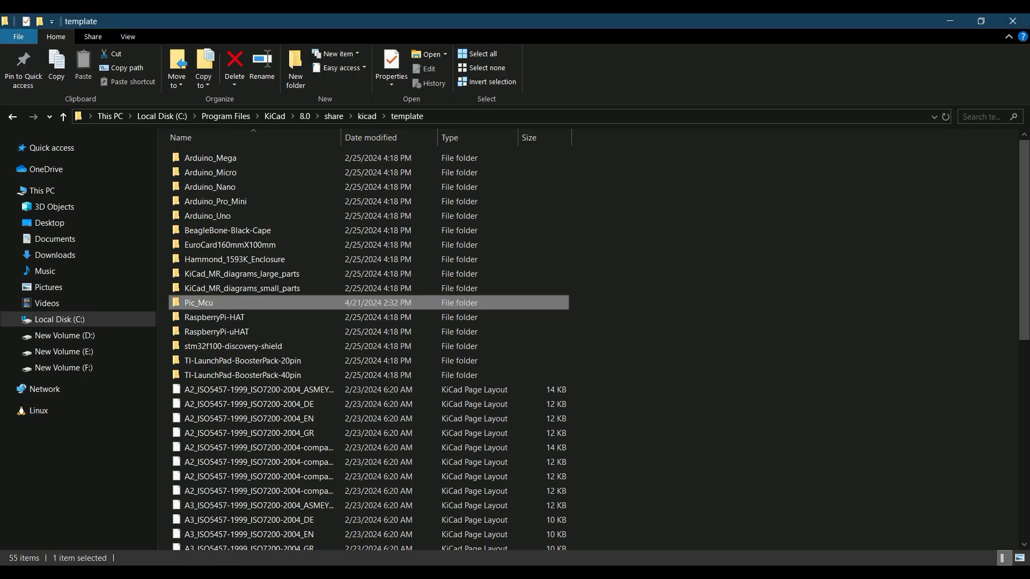
double_click(232, 302)
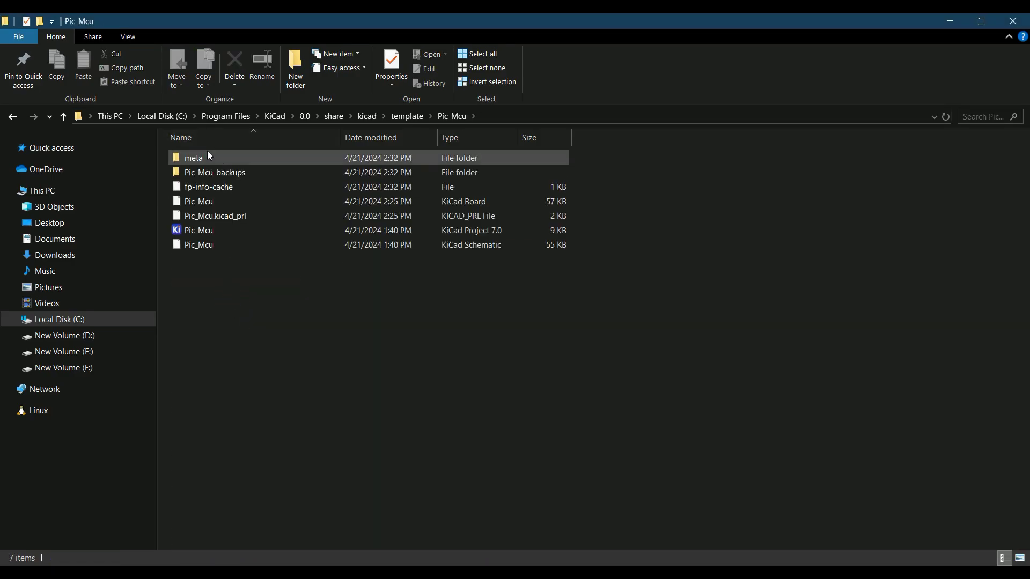
double_click(208, 157)
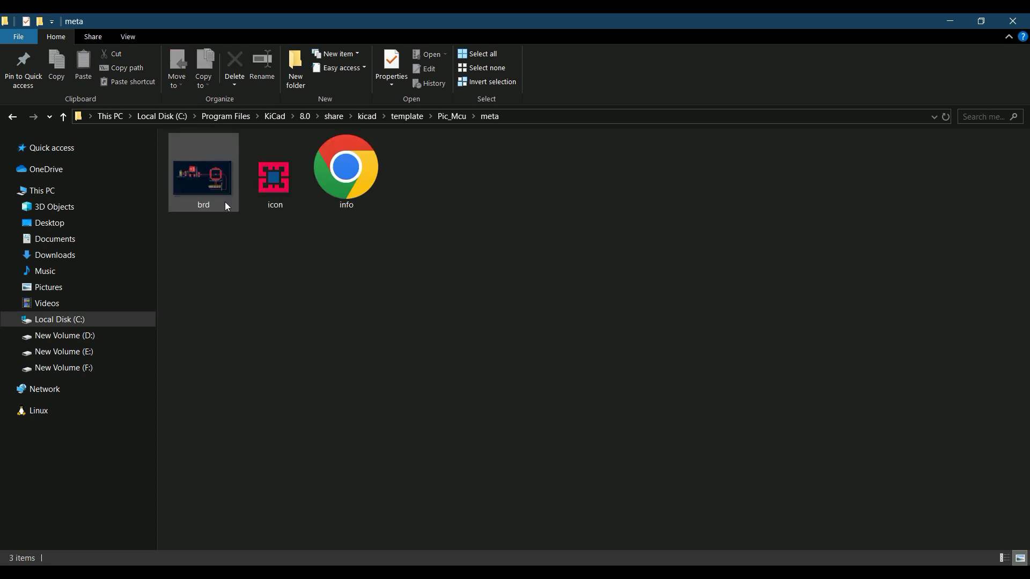
left_click(258, 195)
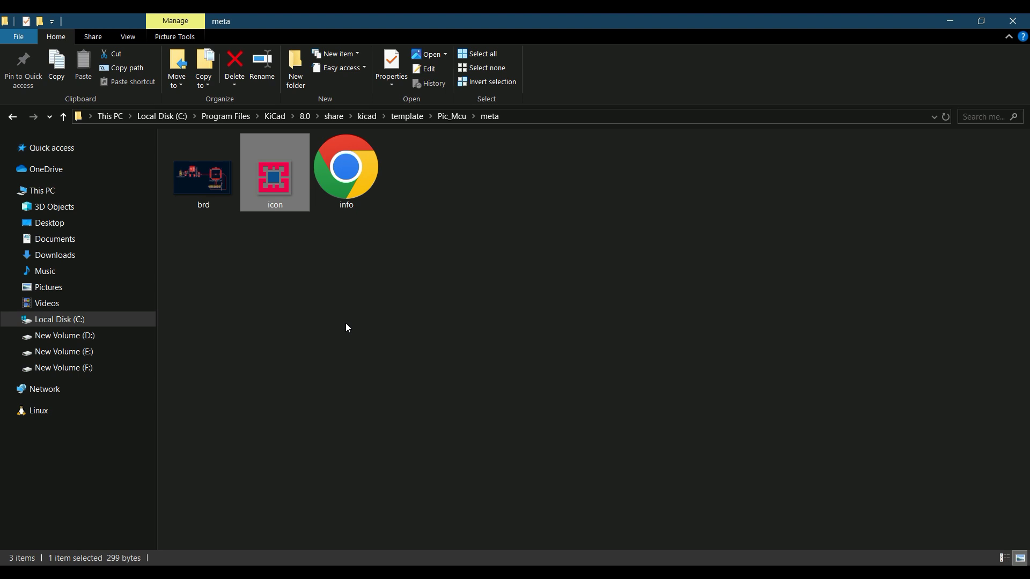
double_click(317, 178)
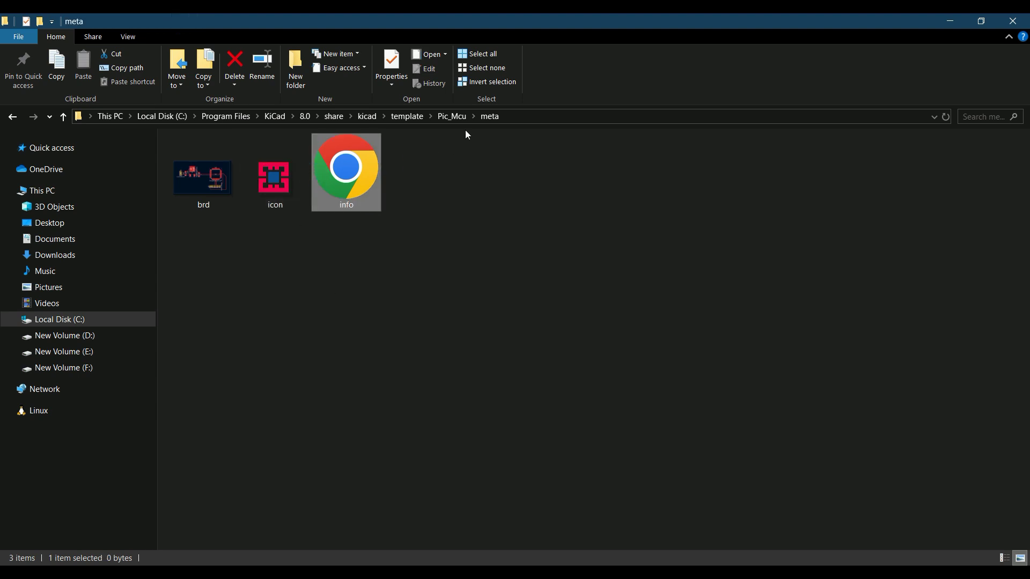
Return to the Pic_Mcu folder and examine its KiCad board, project and schematic files
left_click(452, 115)
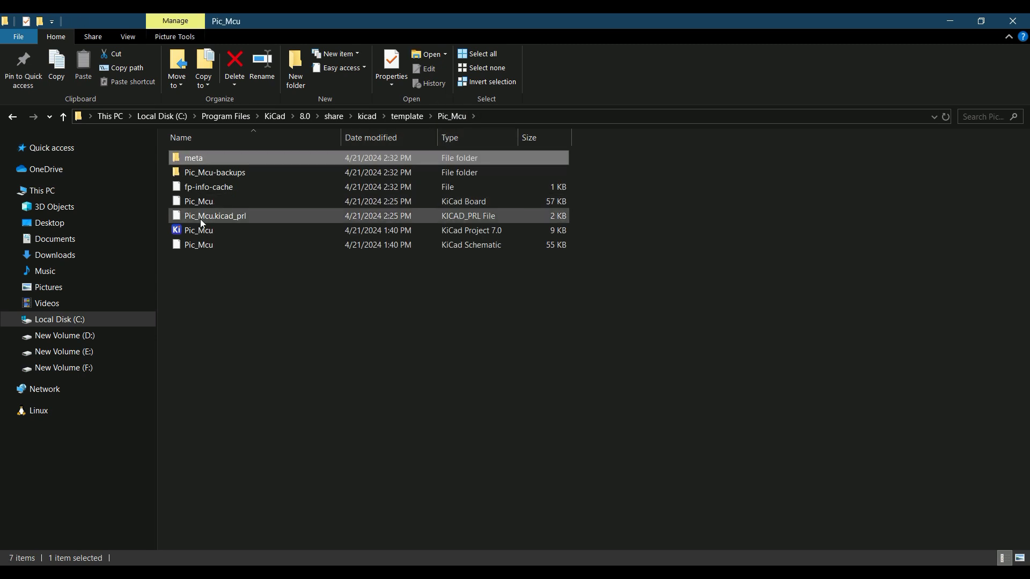
left_click(332, 199)
double_click(322, 250)
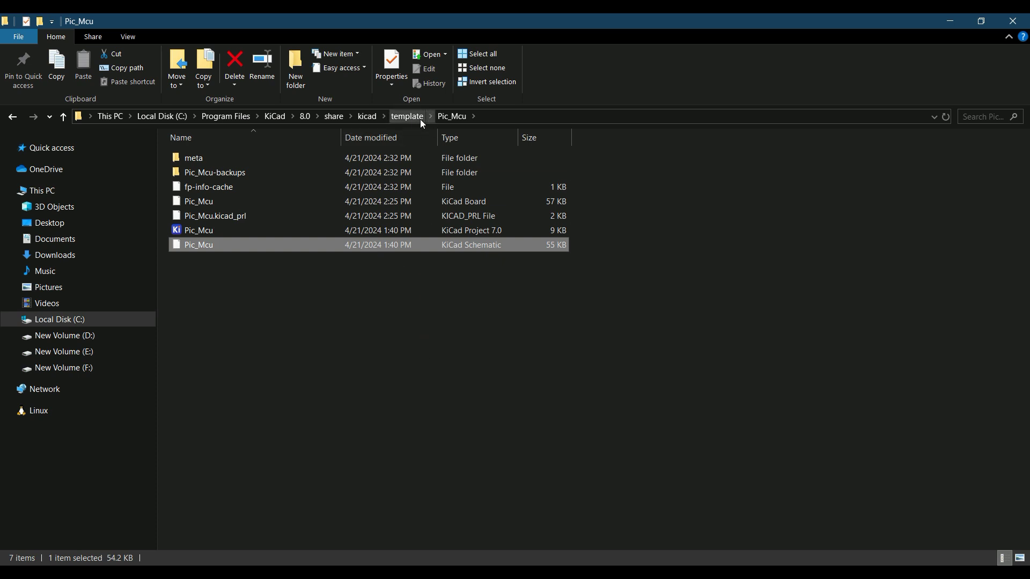
left_click(444, 116)
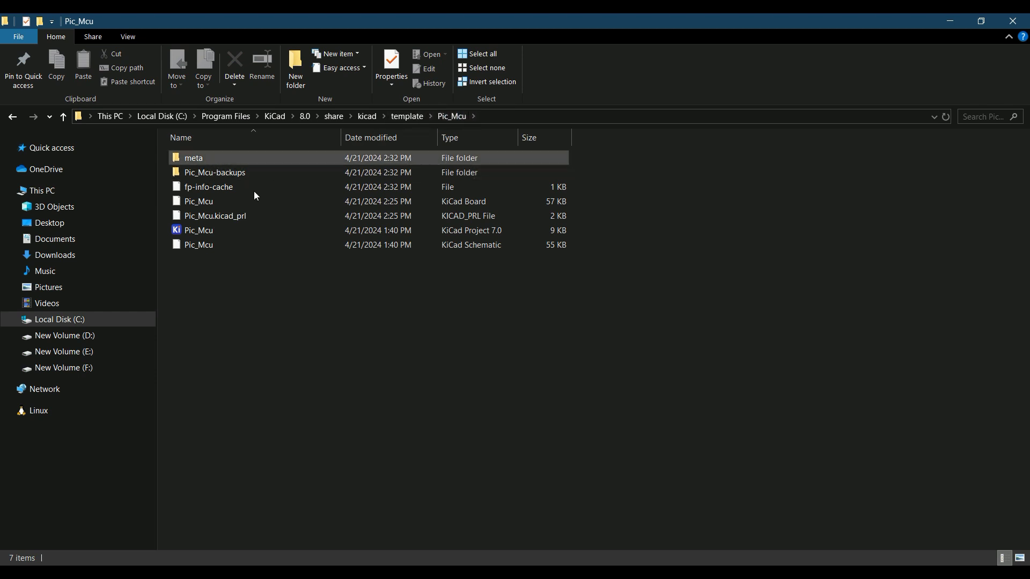
Switch back to KiCad's template selector and compare the Raspberry Pi HAT template's description page with that of the Pic_Mcu template
key("alt+Tab")
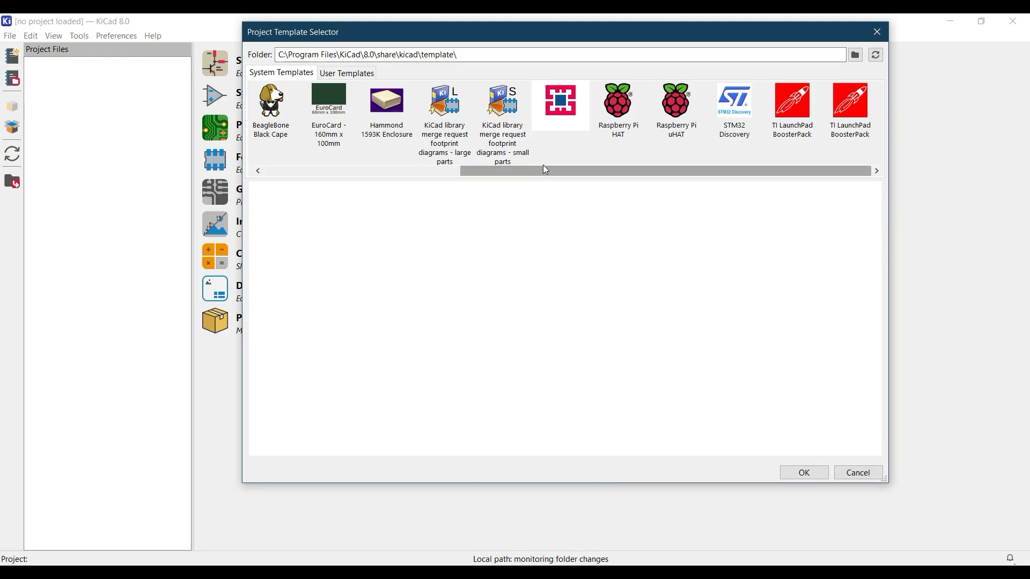
left_click(616, 115)
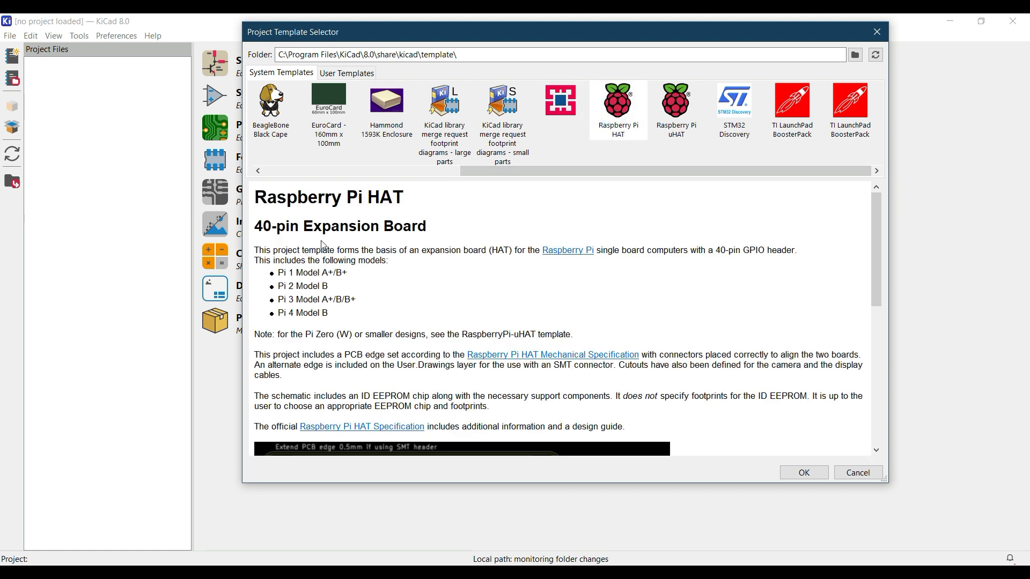
scroll(370, 294, "down", 5)
scroll(368, 290, "down", 5)
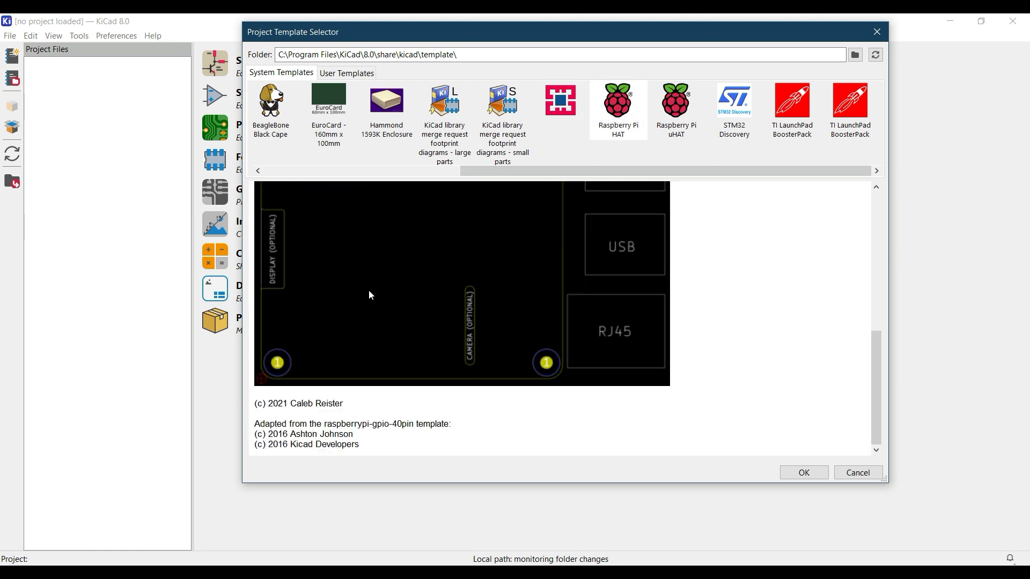
scroll(369, 291, "up", 10)
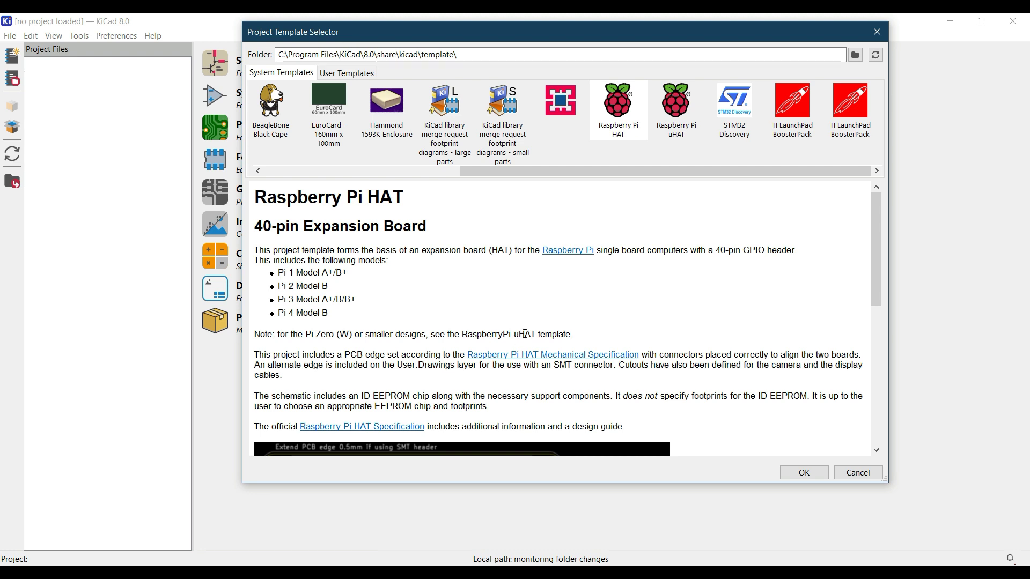
left_click(556, 101)
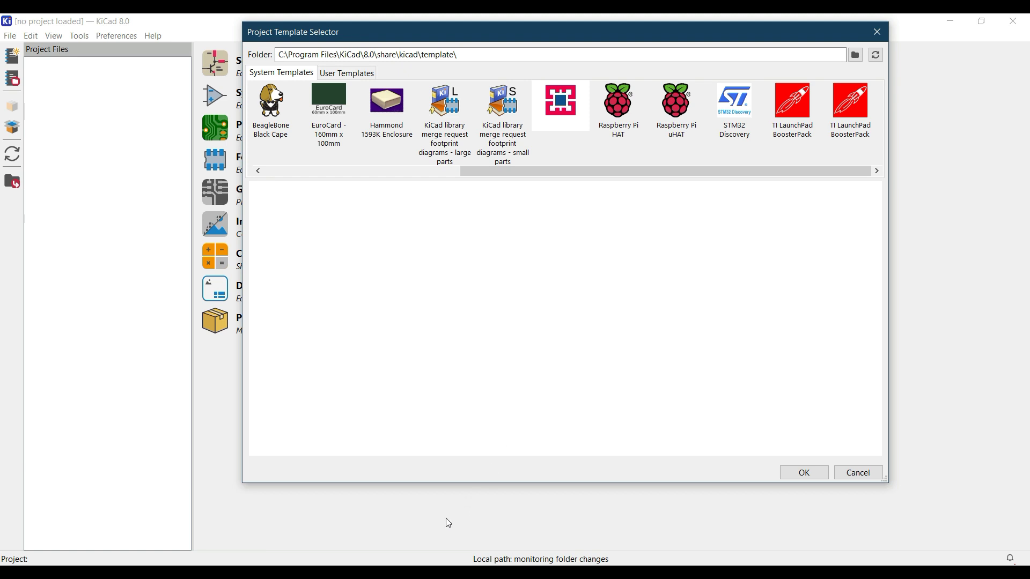
key("alt+Tab")
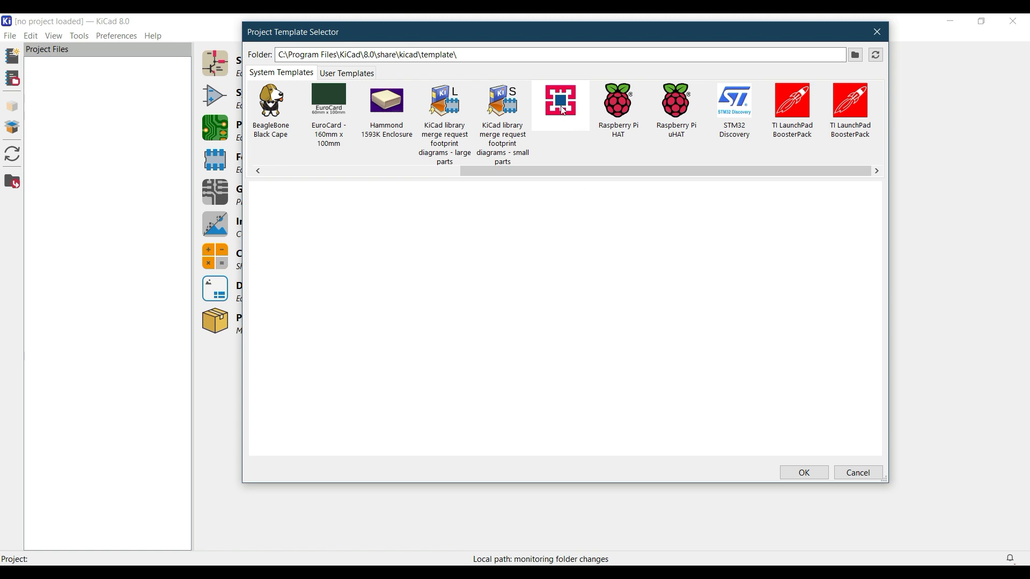
left_click(563, 112)
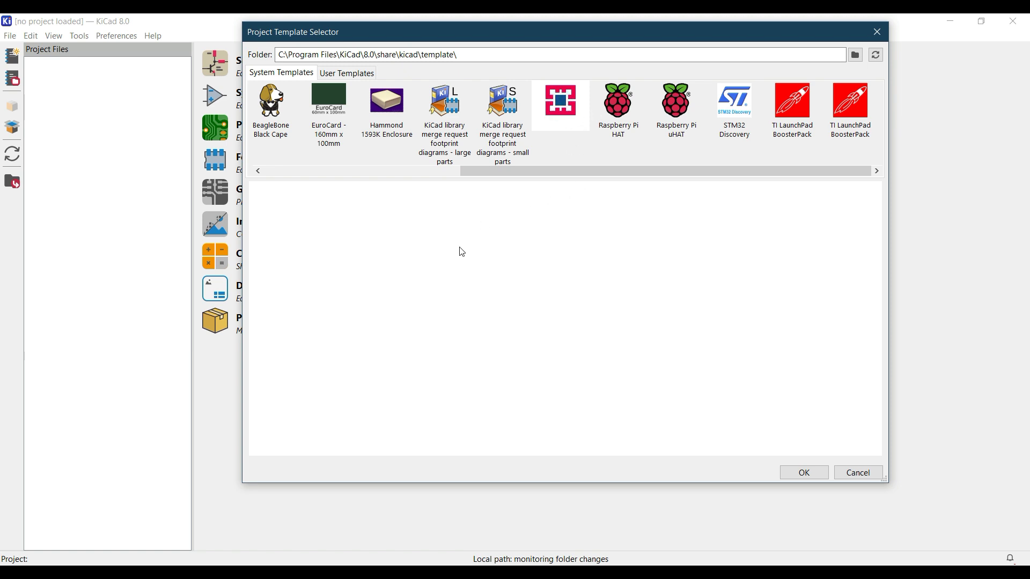